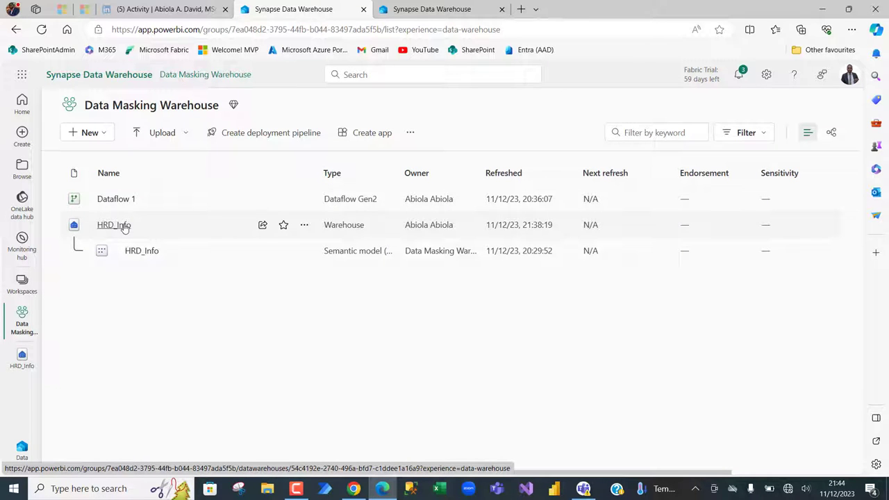
Step: Switch to the HRD_Info warehouse tab previewing the 44-row EmpRecords table
click(423, 8)
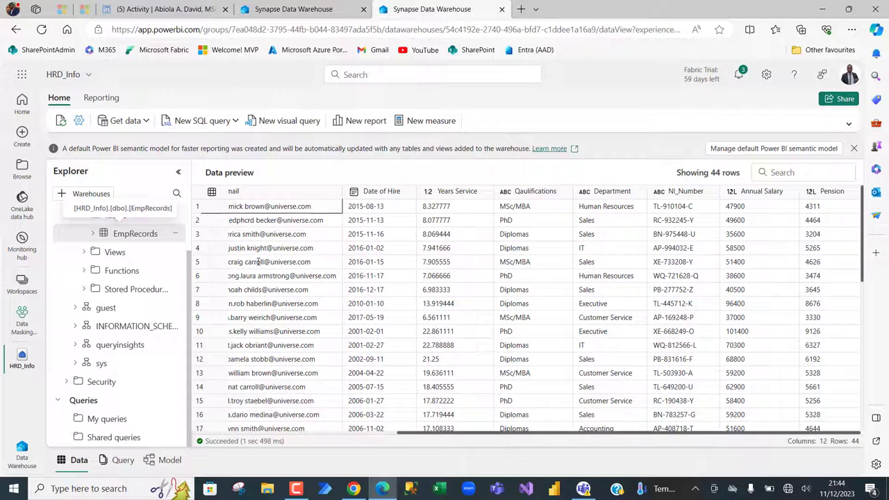
Step: Preview all unmasked EmpRecords columns, then go back to the Data Masking Warehouse workspace list
click(132, 239)
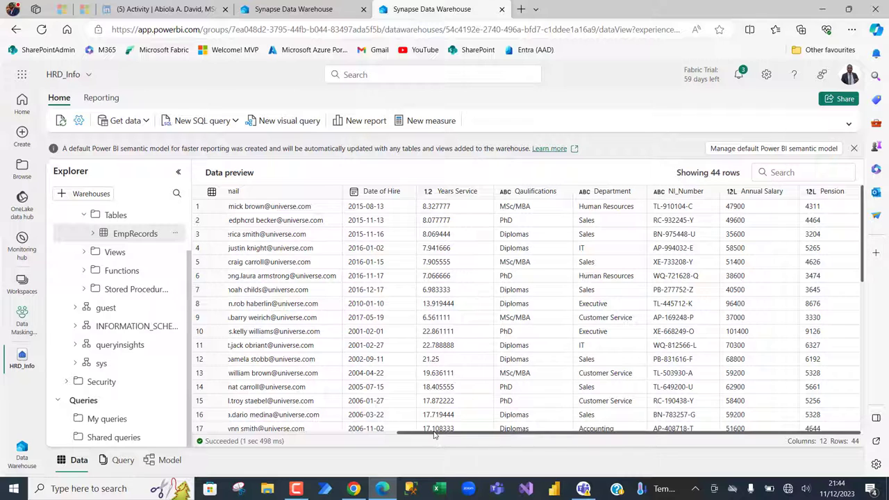
drag(402, 437, 198, 436)
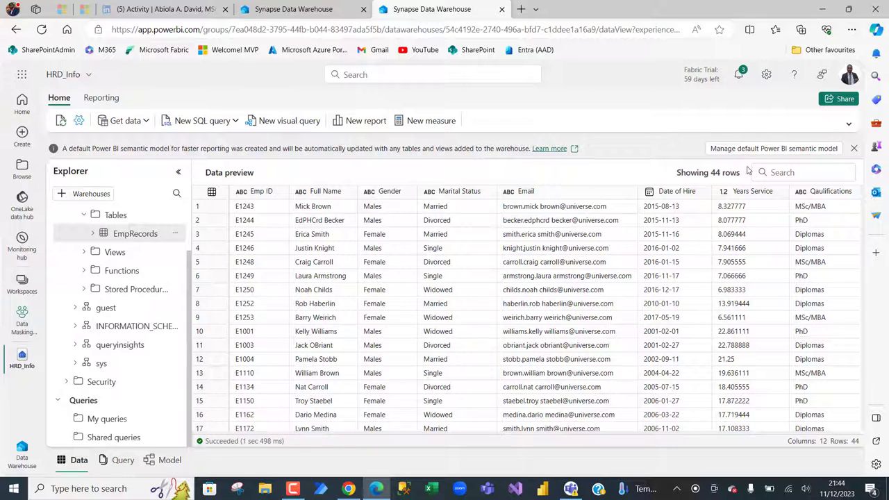
click(747, 235)
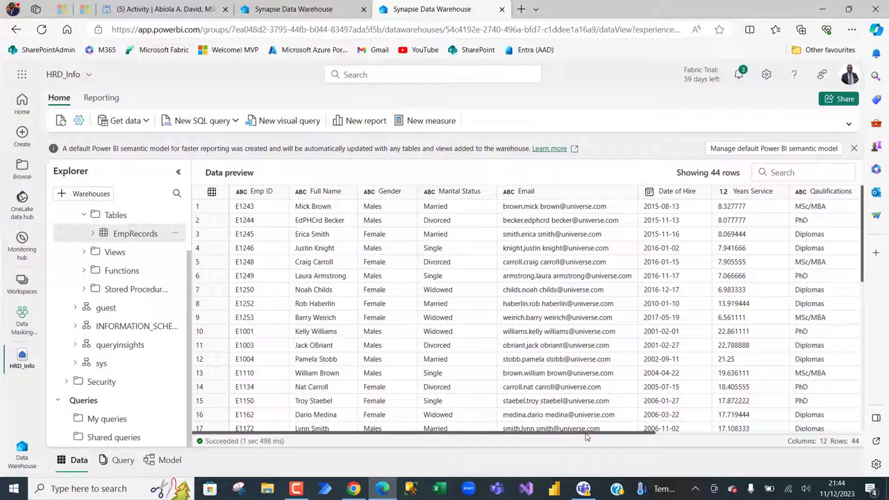
drag(588, 437, 845, 441)
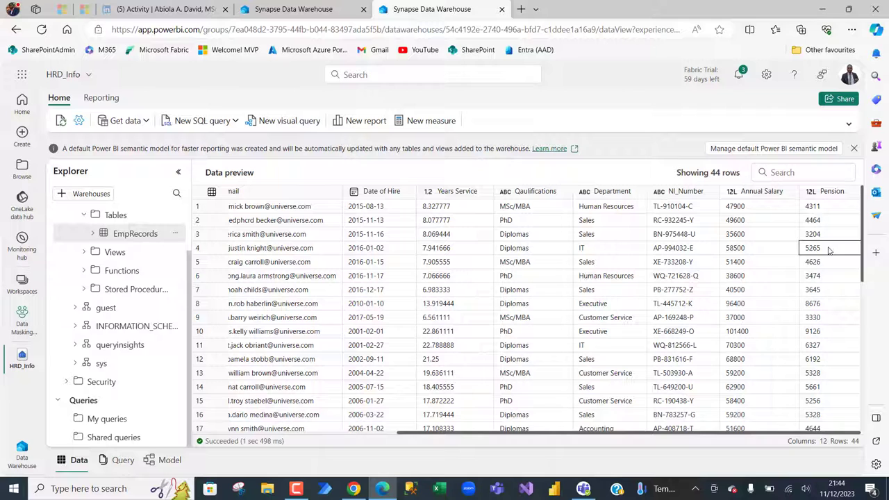
click(294, 5)
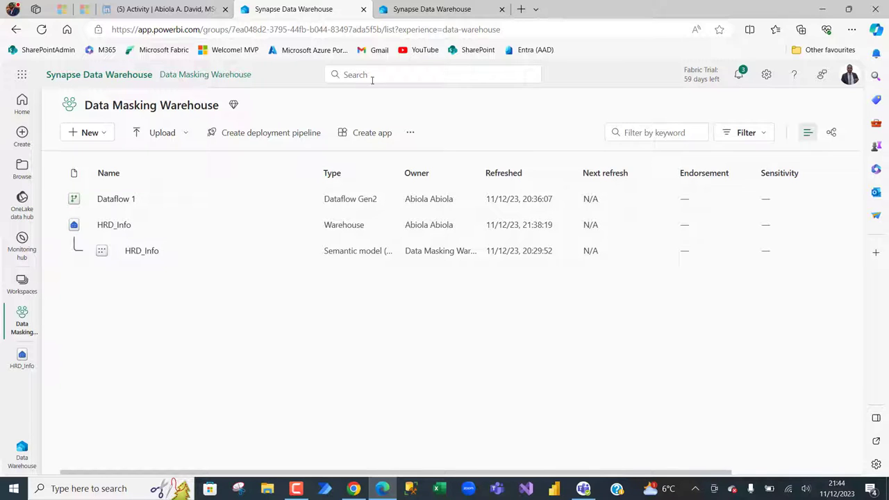
Step: Check the Manage access list, then open Data Masking Warehouse in the viewer's Chrome session
click(410, 133)
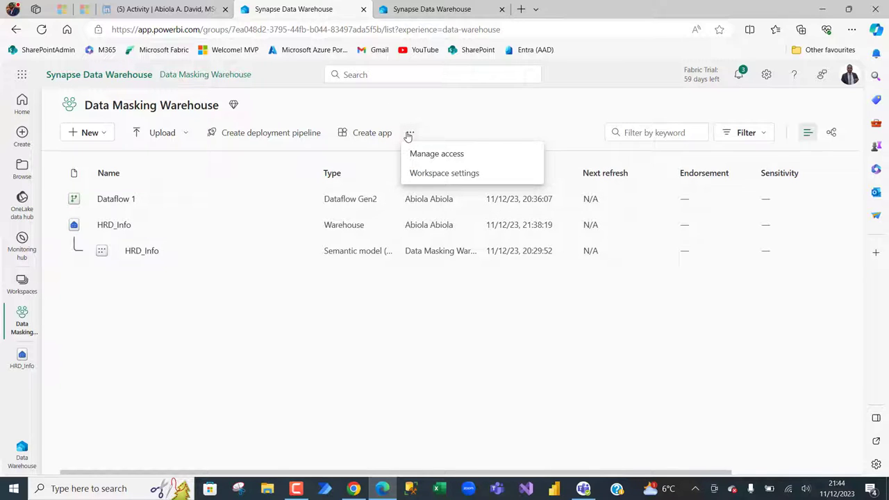
click(431, 153)
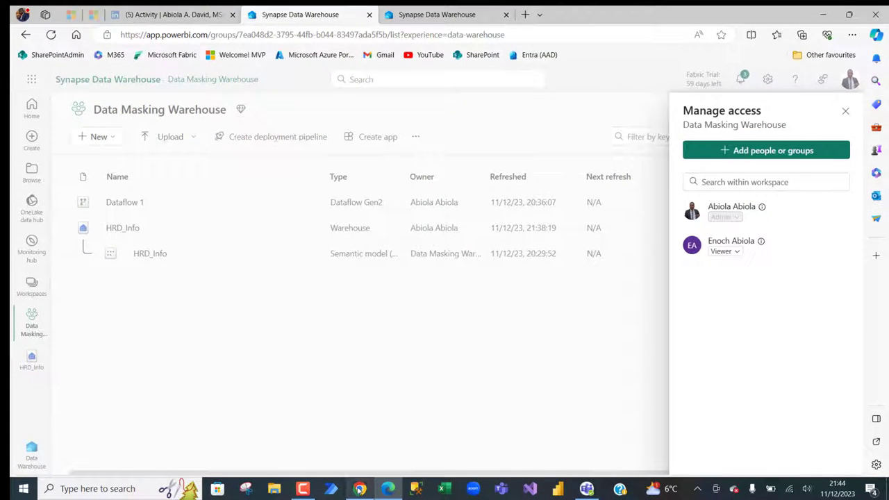
click(359, 488)
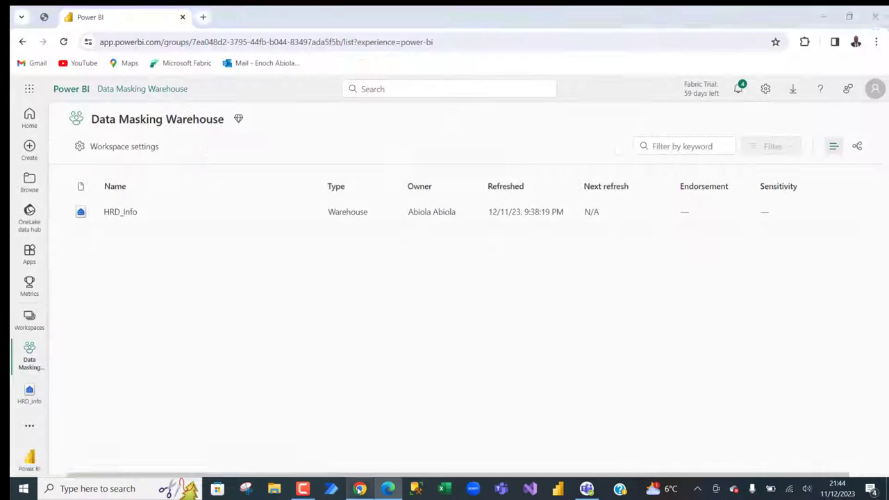
click(875, 89)
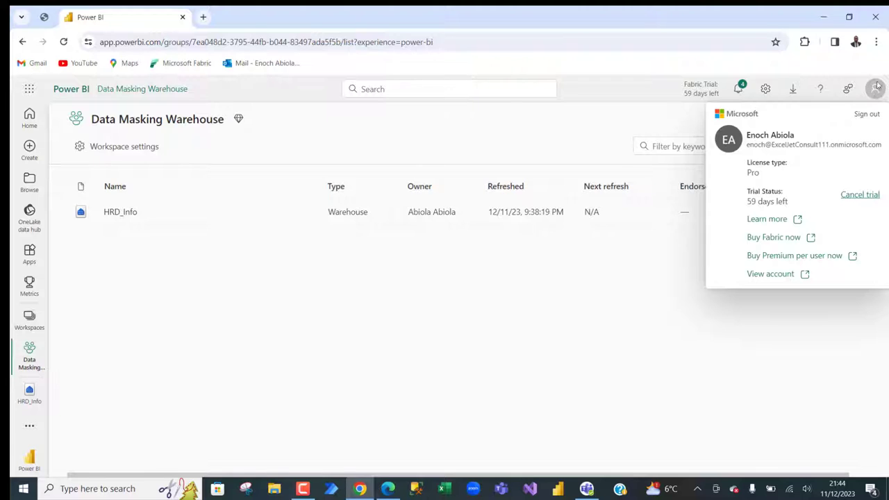
click(119, 306)
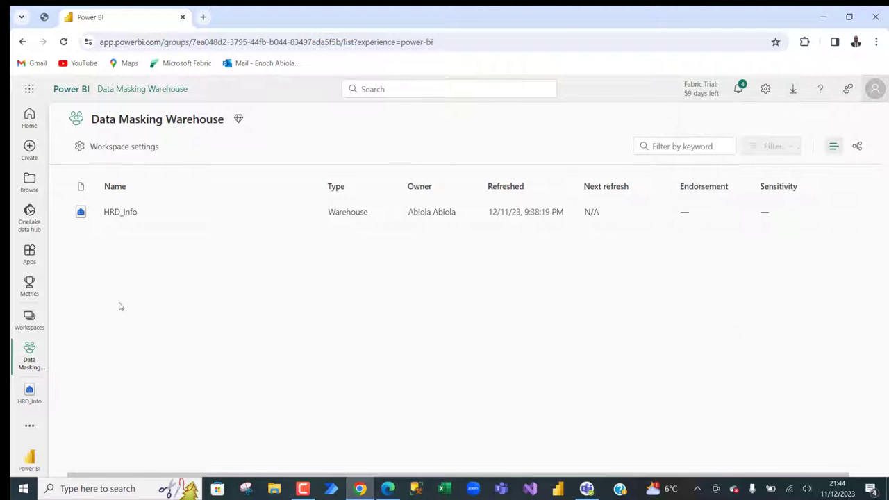
click(29, 318)
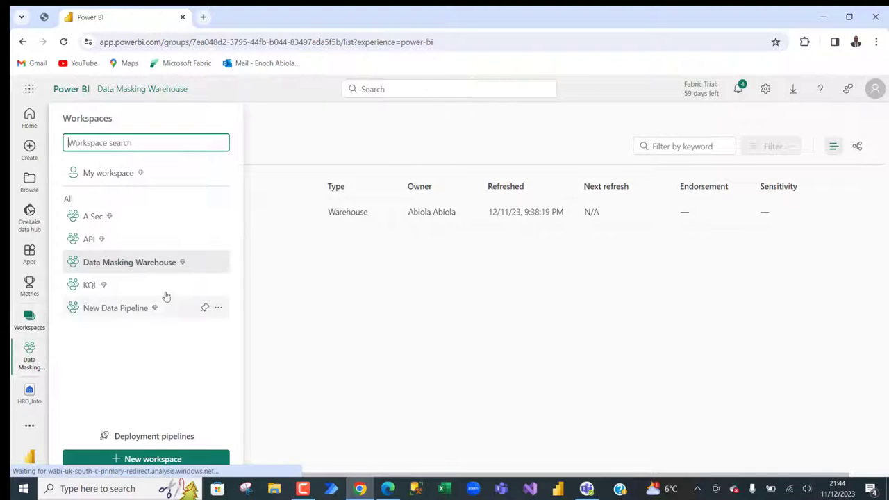
click(137, 261)
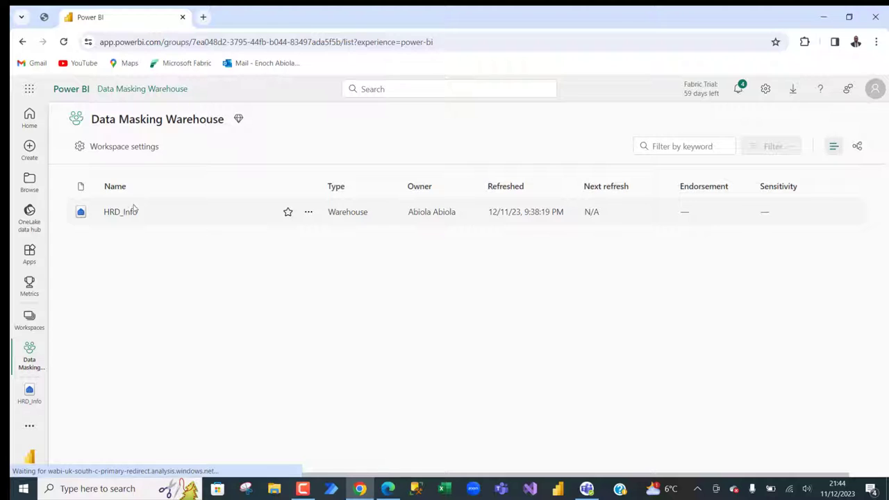
Step: As the viewer, preview EmpRecords in HRD_Info, confirming Full Name and Marital Status show unmasked
click(124, 213)
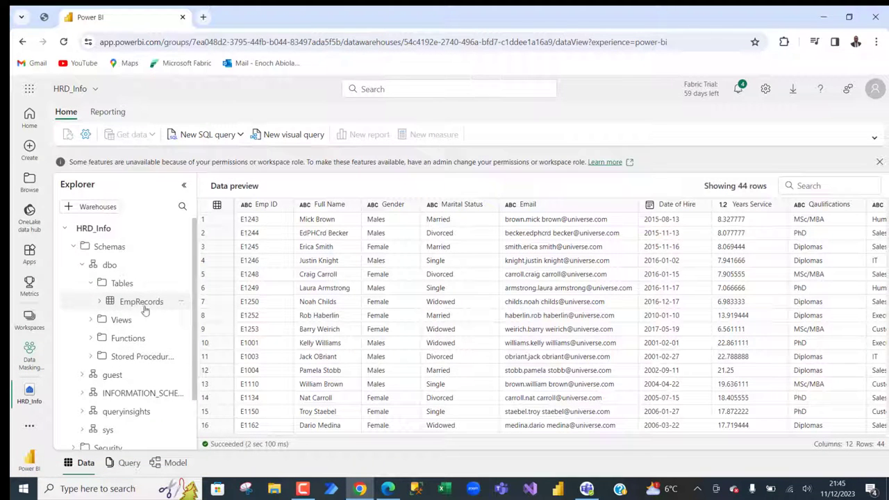
click(146, 301)
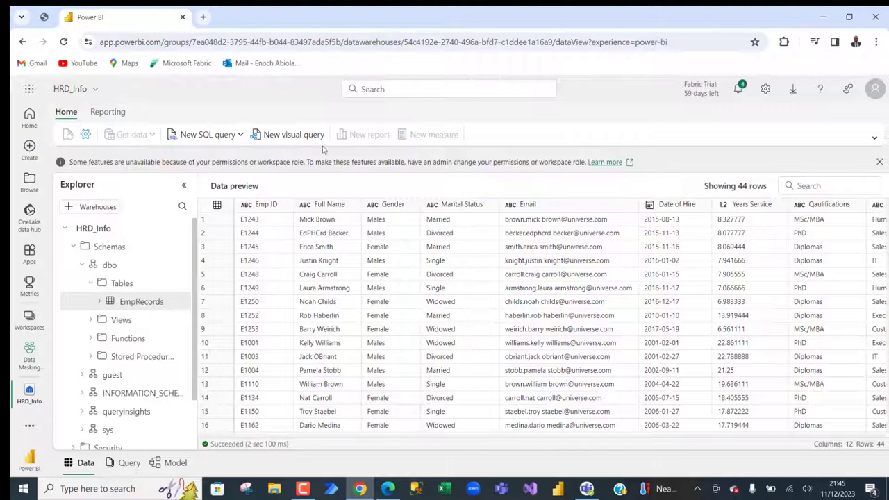
click(358, 218)
click(481, 232)
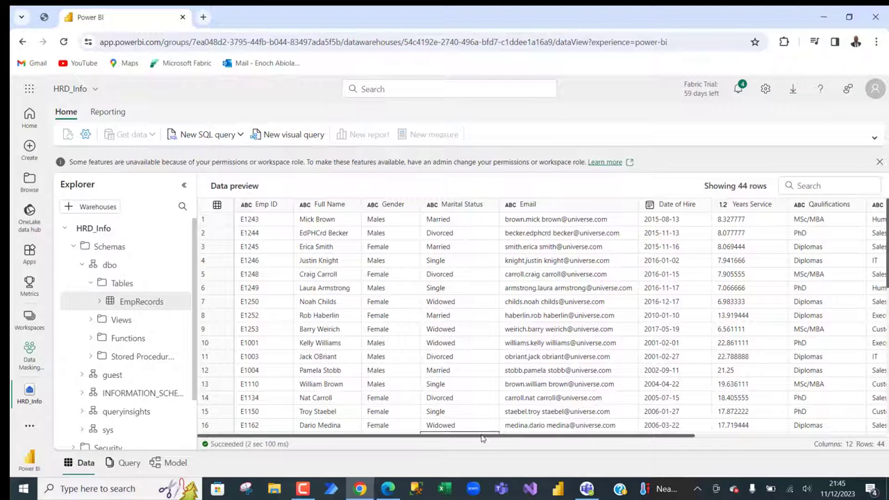
drag(483, 438, 377, 460)
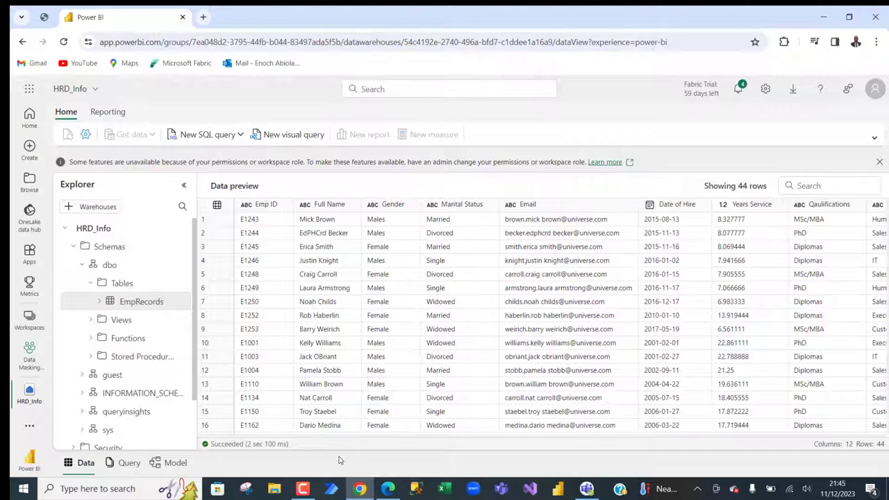
click(387, 488)
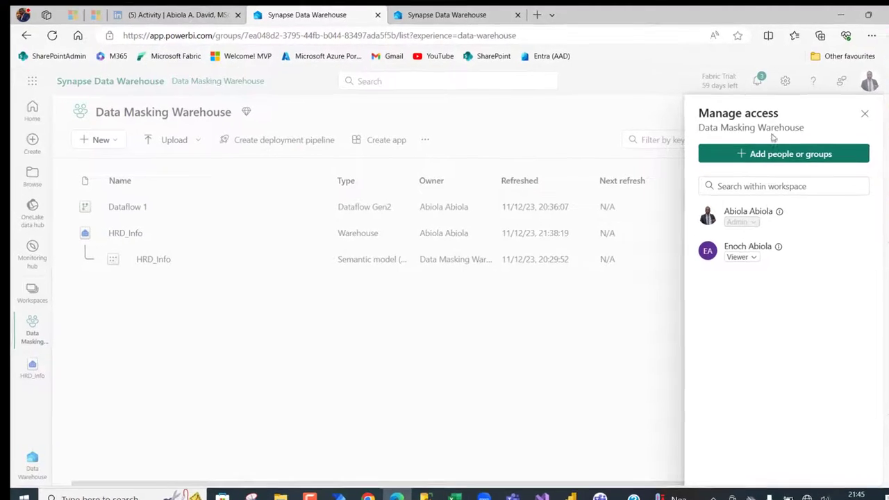
Step: In a new blank SQL query, run SELECT TOP 3 * FROM EmpRecords
click(461, 17)
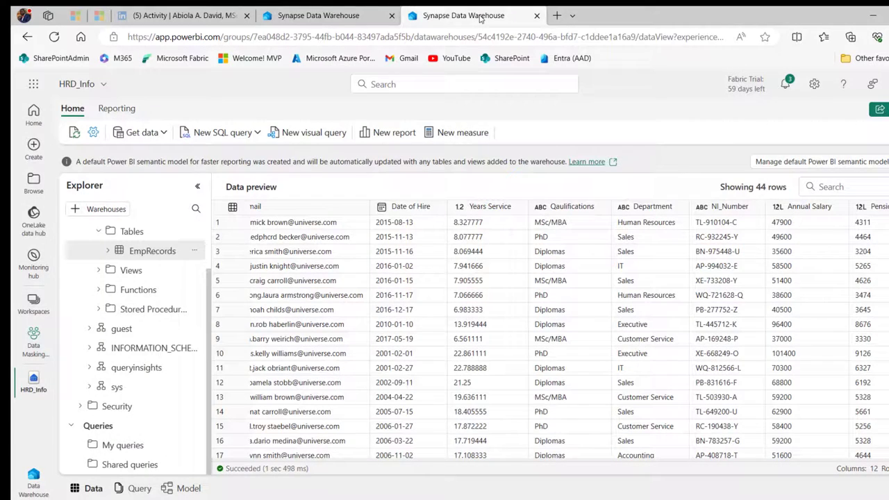
click(223, 133)
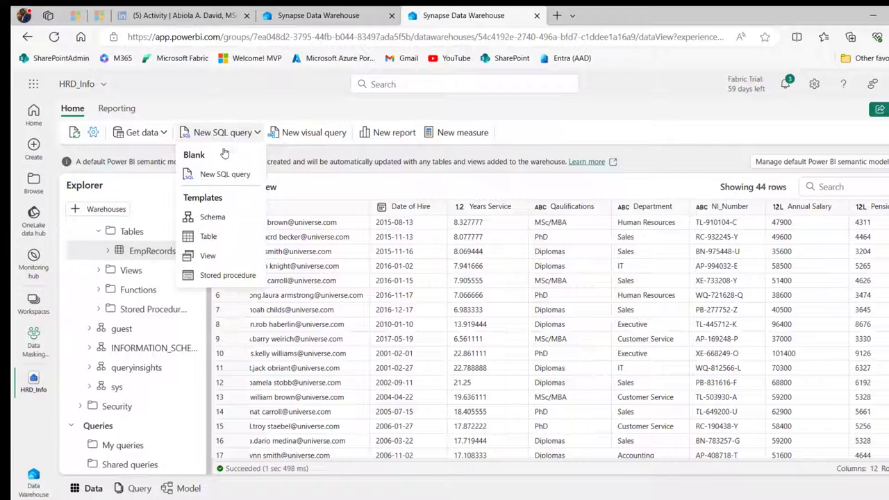
click(231, 177)
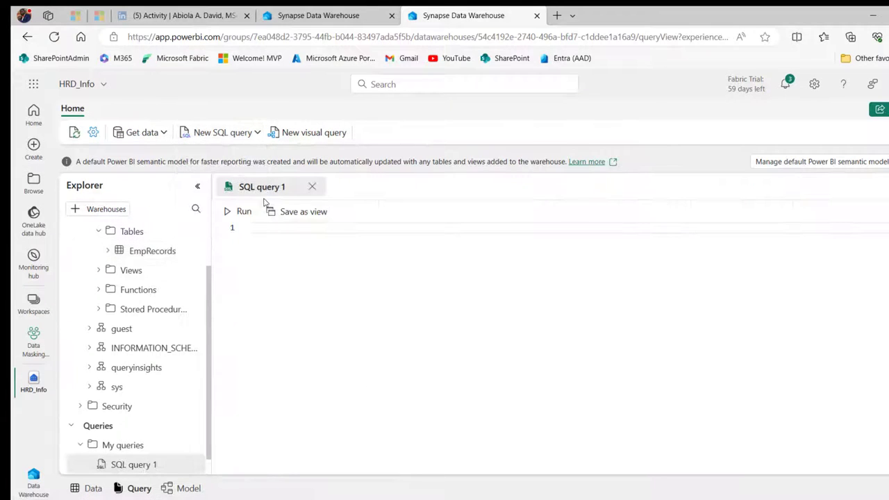
text(SELECT)
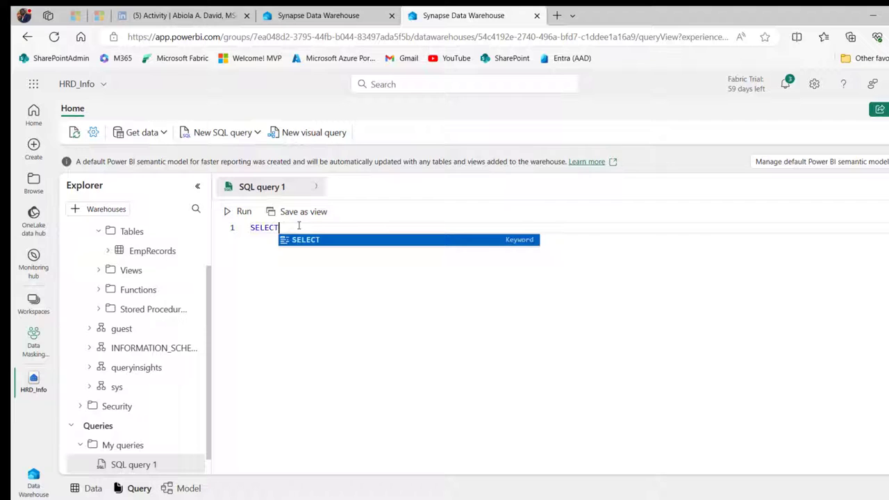
text(E TOP)
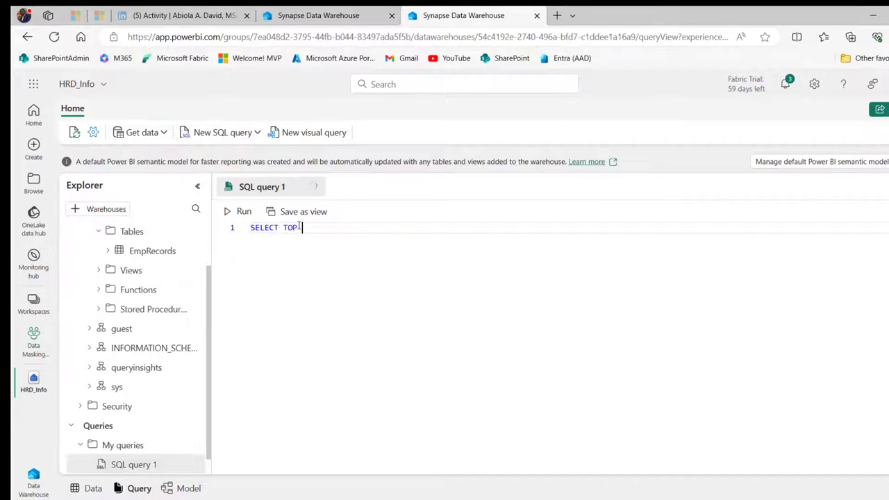
text( 3 * FROM E)
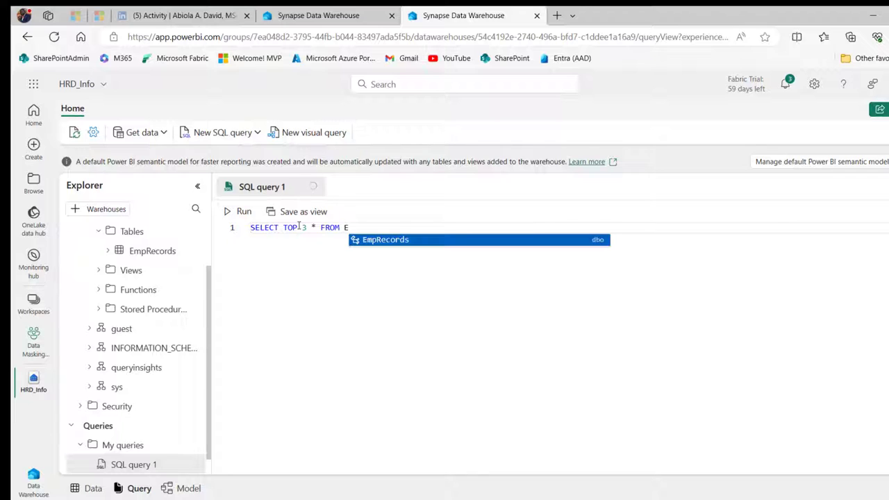
key(Tab)
click(240, 211)
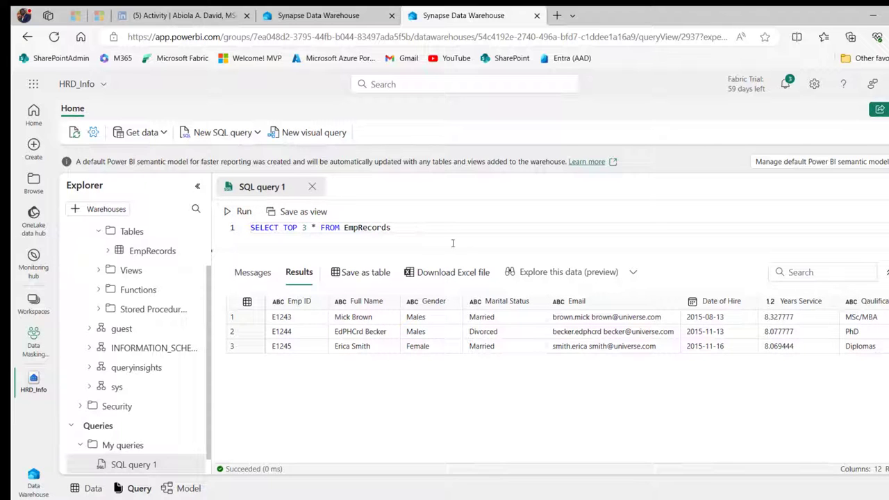
drag(466, 254, 476, 340)
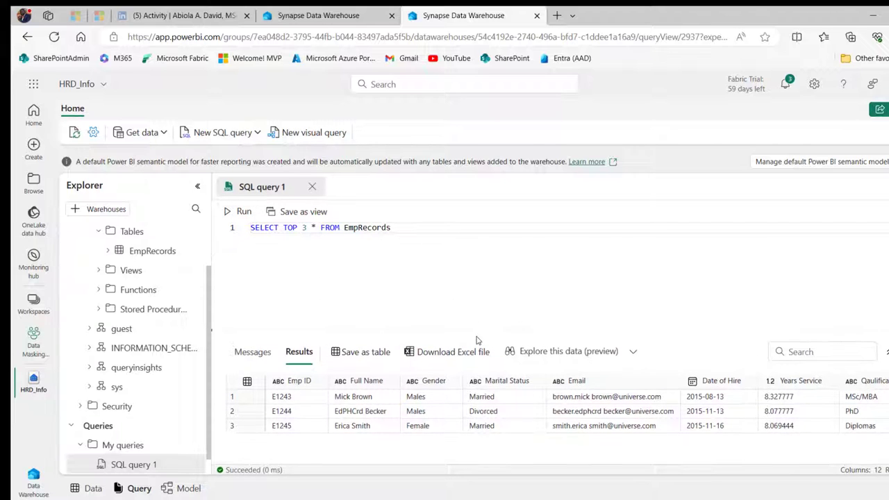
text(;)
key(Return)
key(Return)
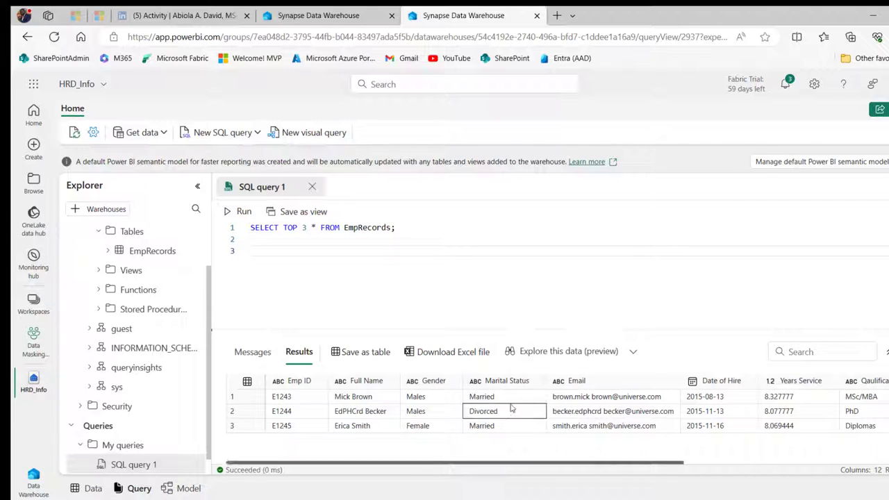
Step: Write ALTER TABLE EmpRecords ALTER COLUMN [Marital Status] ADD MASKED WITH (Function = 'default()')
click(607, 396)
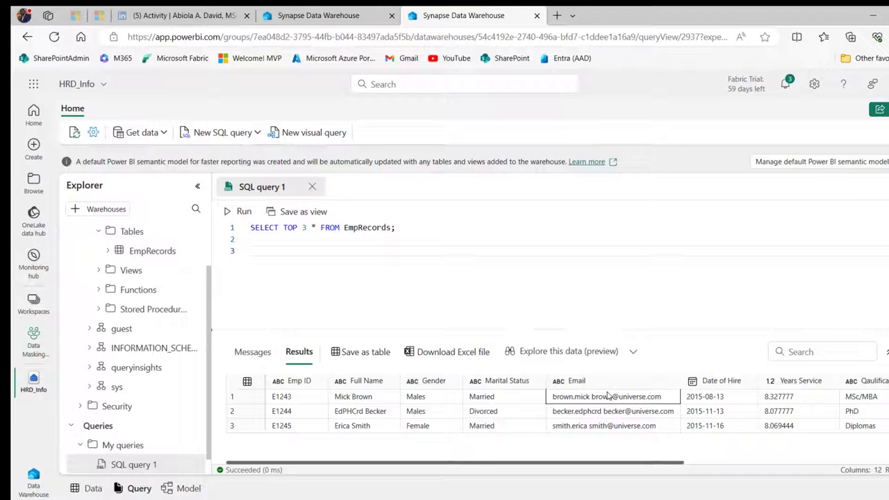
text(ALTER T)
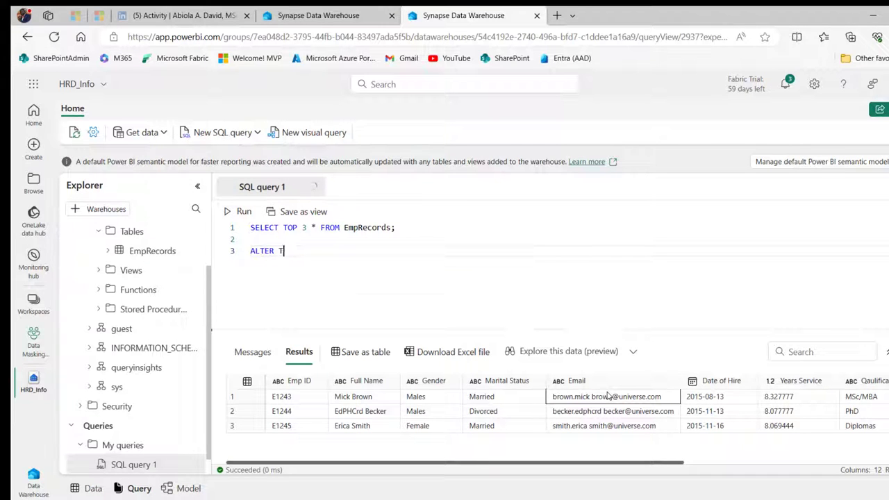
text(ABLE Em)
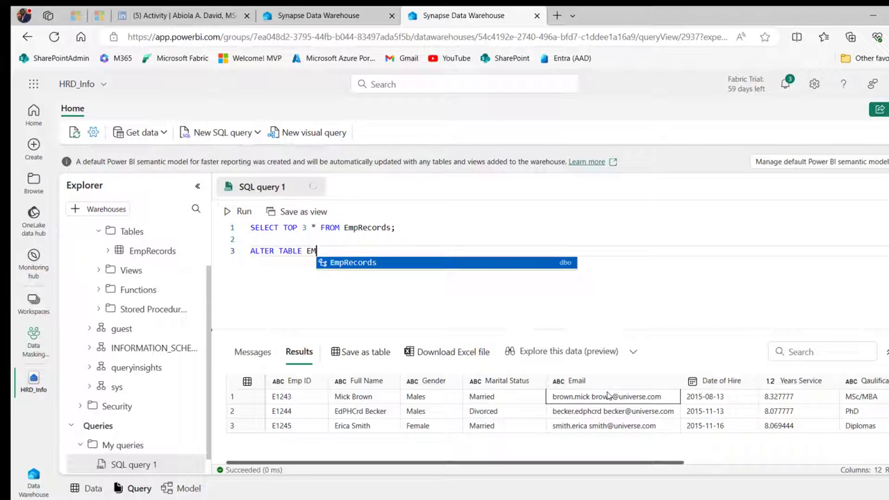
key(Tab)
key(Return)
text(ALTER COLUMN )
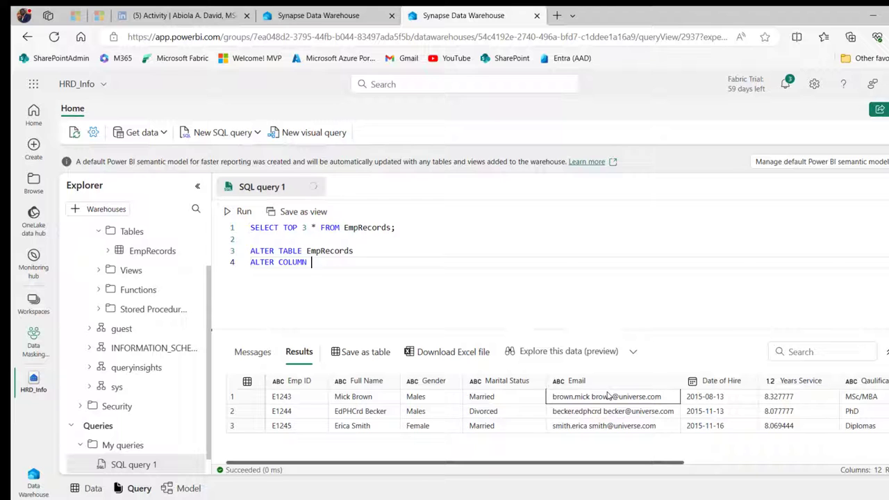
text([[Ma)
key(Tab)
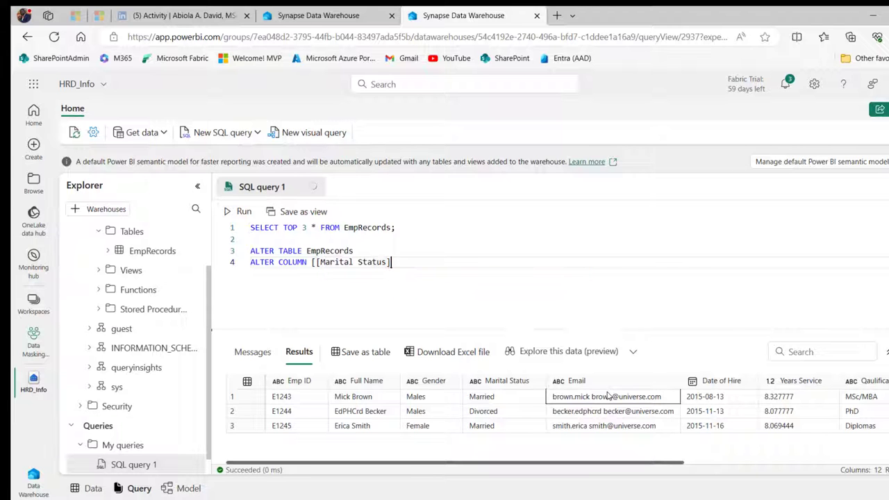
click(316, 261)
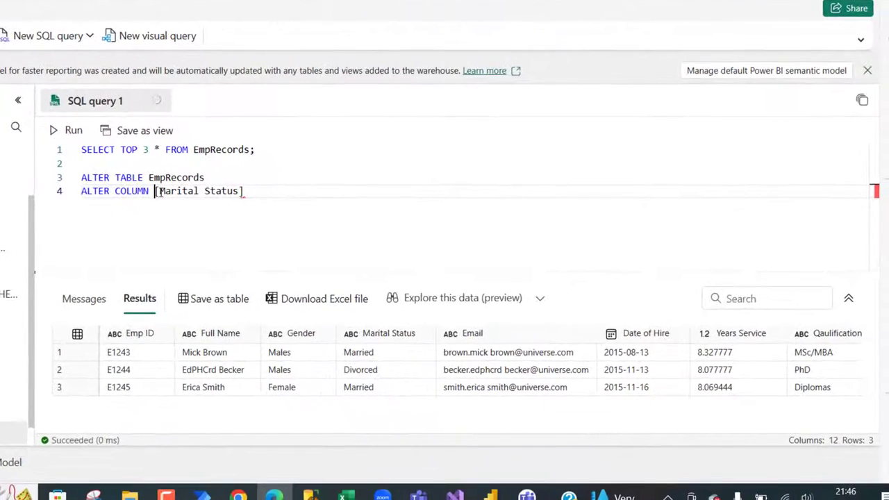
key(Delete)
click(335, 215)
text(ADD)
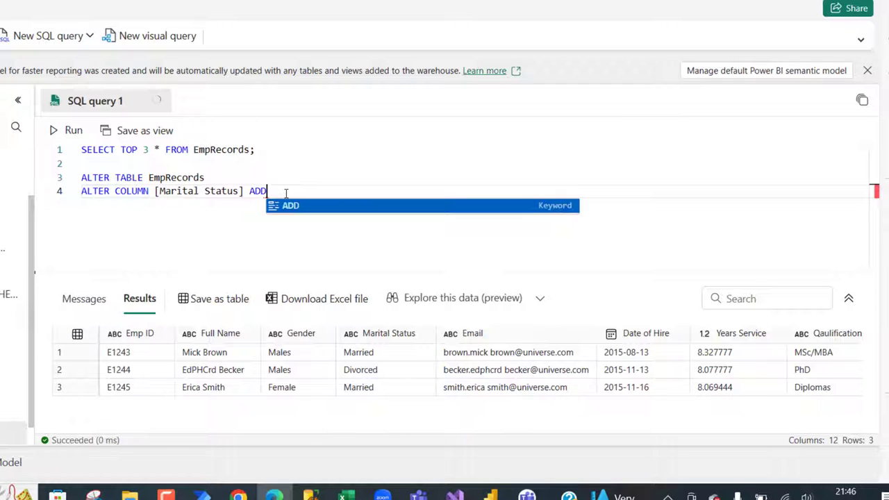
text( MASKED WITH ()
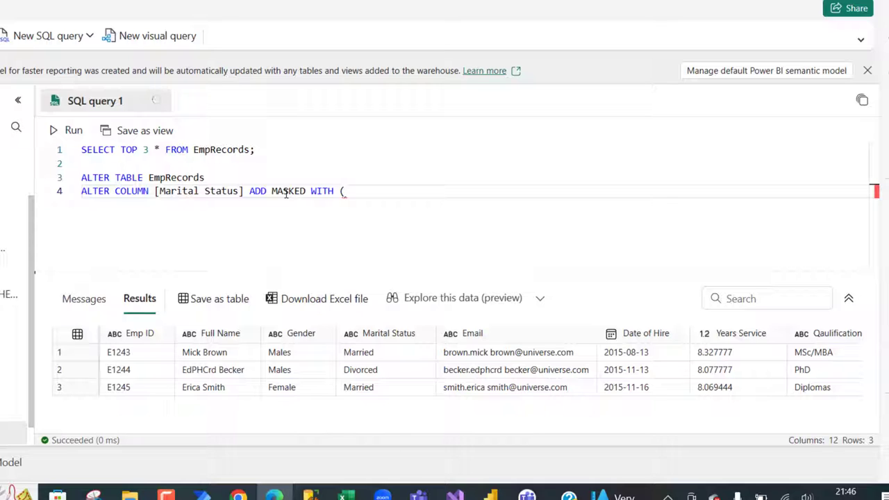
text(Function = 'de)
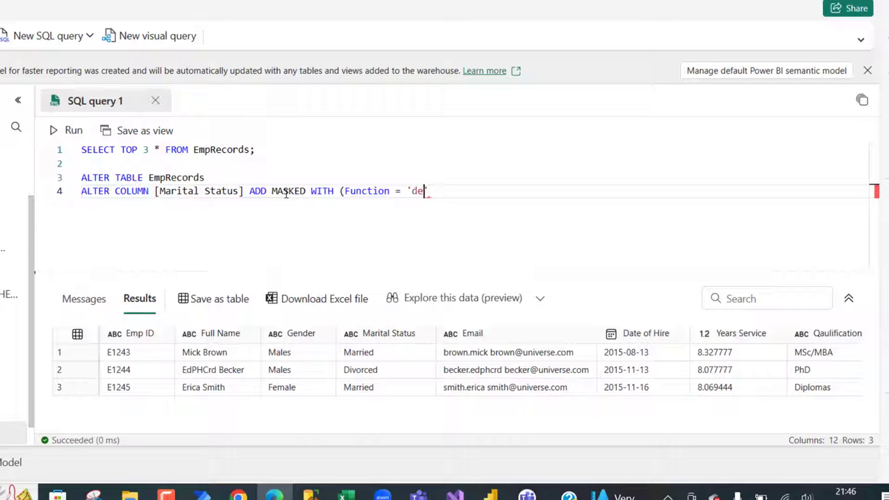
text(fault()'))
Step: Duplicate the masking statement for the Email column and select lines 3–6
drag(514, 195, 294, 173)
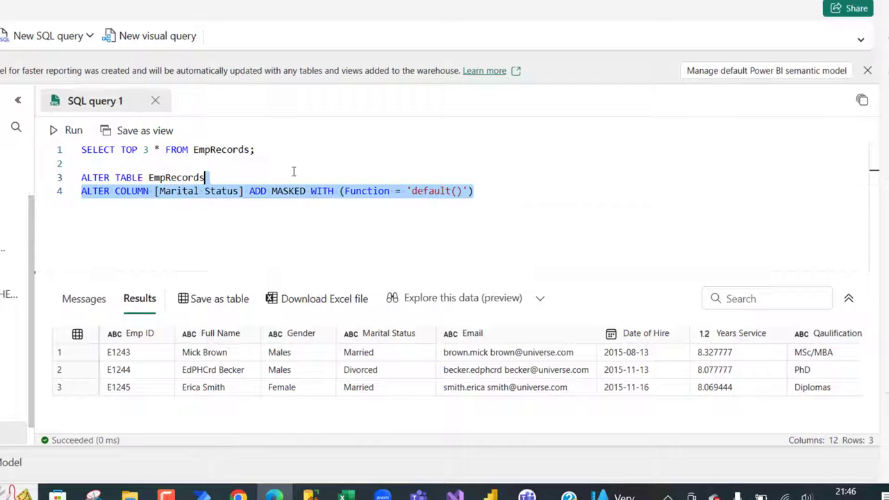
drag(488, 199, 74, 177)
key(ctrl+c)
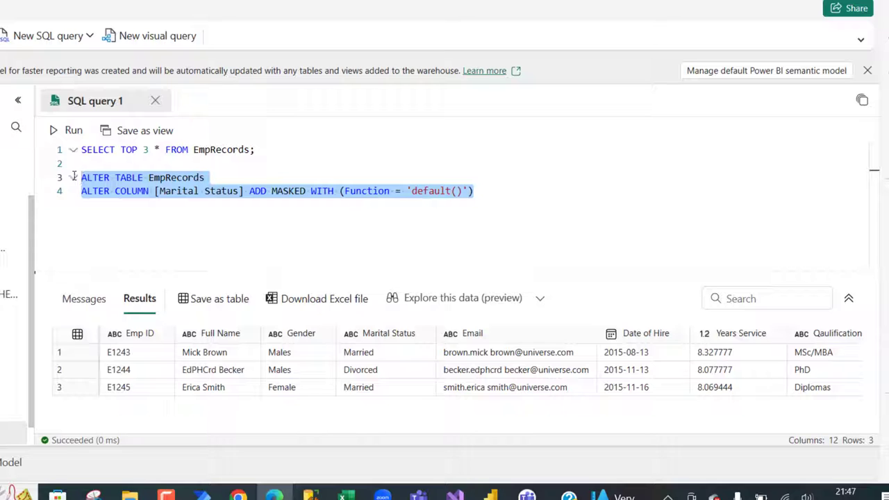
click(482, 191)
text(;)
key(Return)
key(ctrl+v)
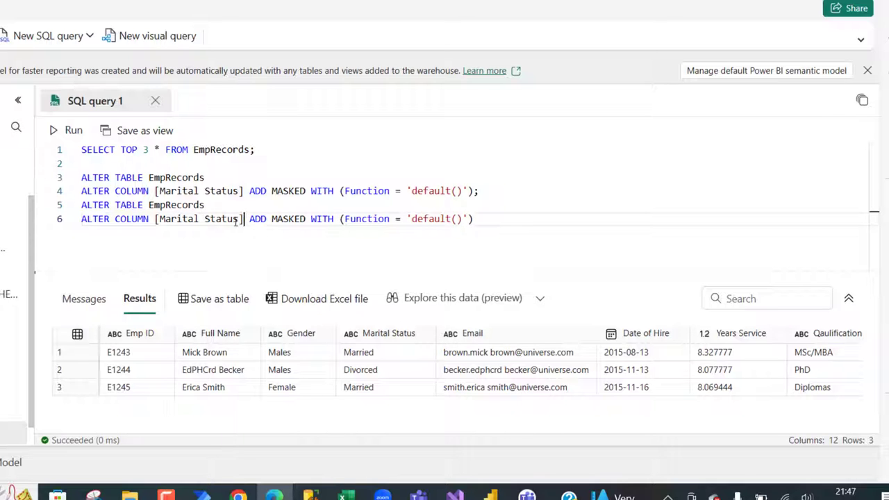
drag(243, 219, 155, 218)
text(Email)
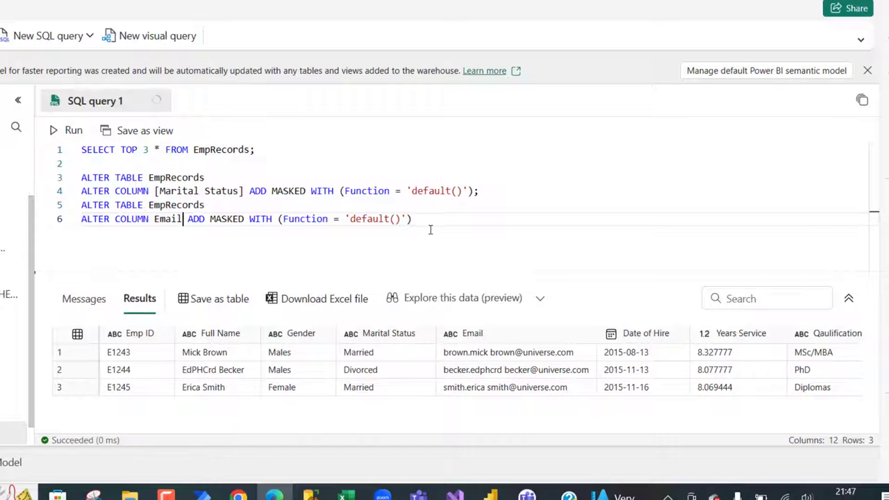
drag(430, 229, 60, 177)
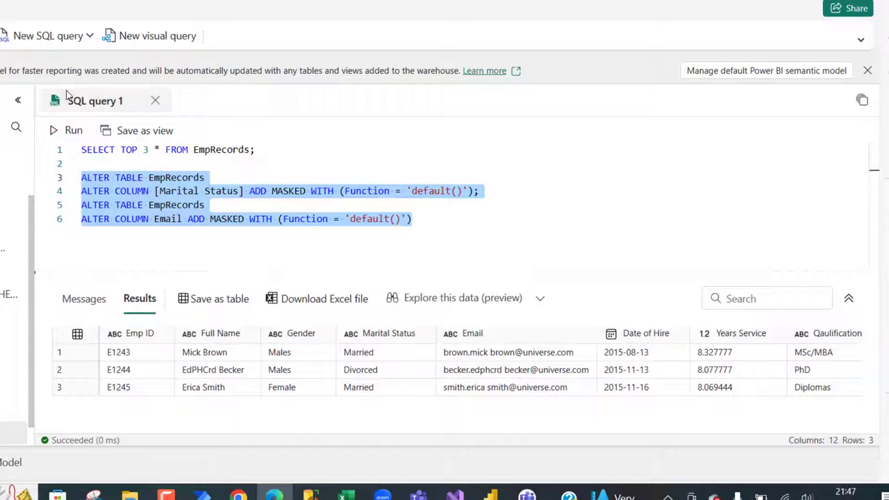
Step: Run the Marital Status and Email mask statements, then rerun the SELECT TOP 3 query
click(73, 131)
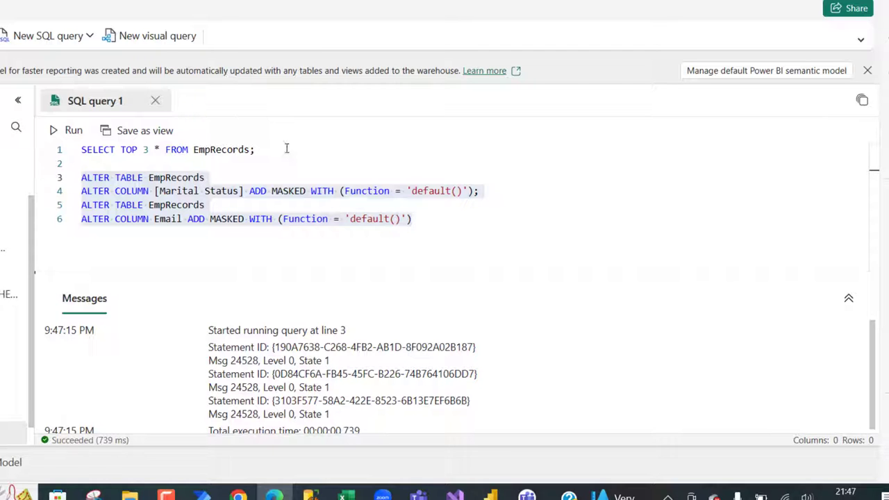
drag(286, 148, 122, 137)
click(71, 131)
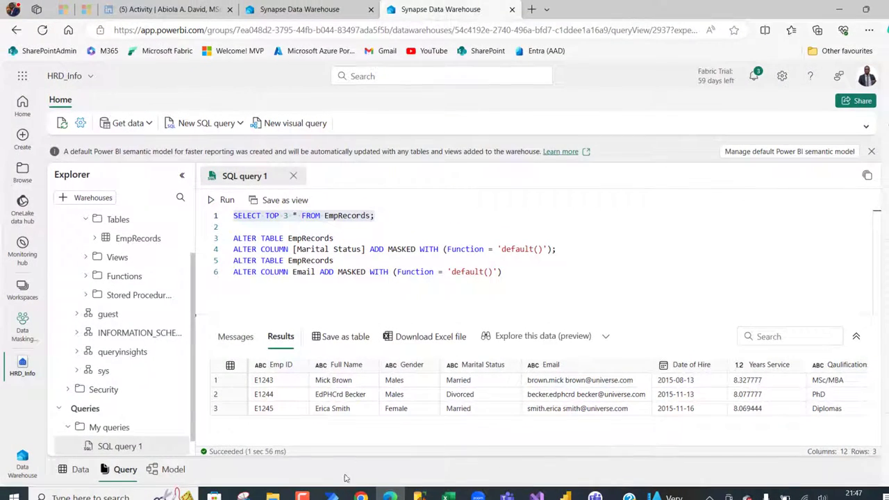
click(352, 495)
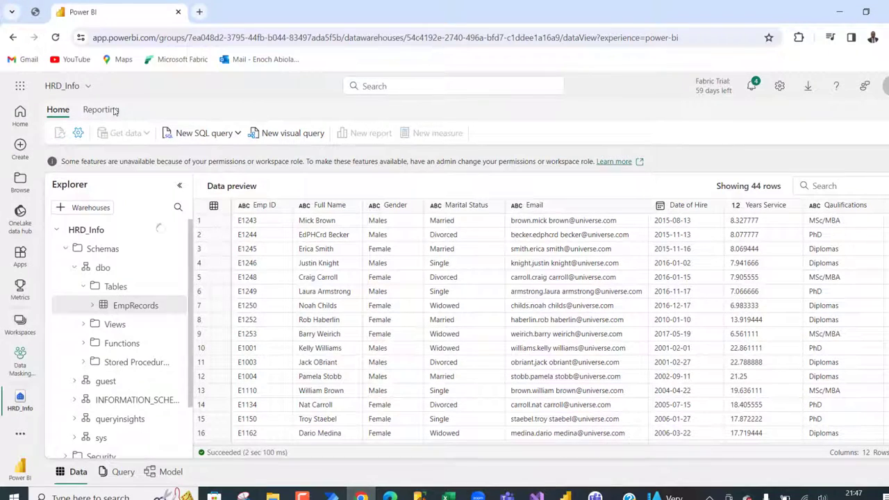
click(58, 36)
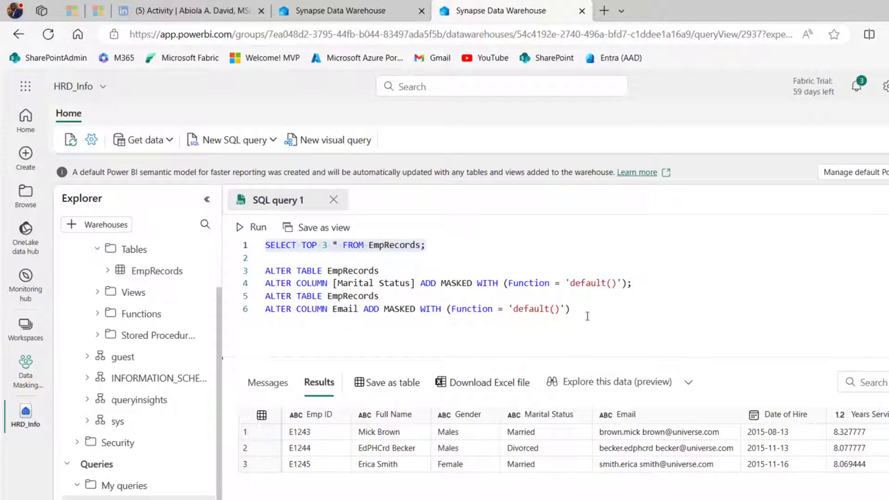
Step: Paste two copies of the Email masking statement below line 6
drag(614, 318, 266, 298)
key(ctrl+c)
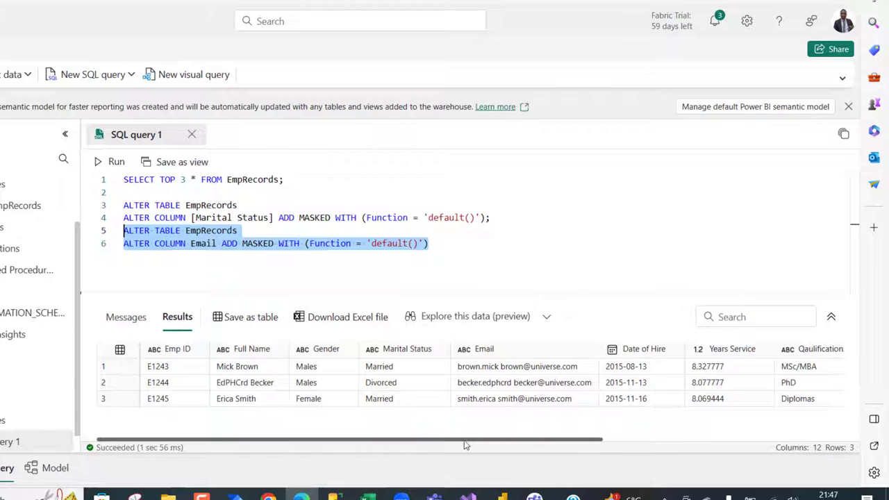
drag(463, 443, 779, 444)
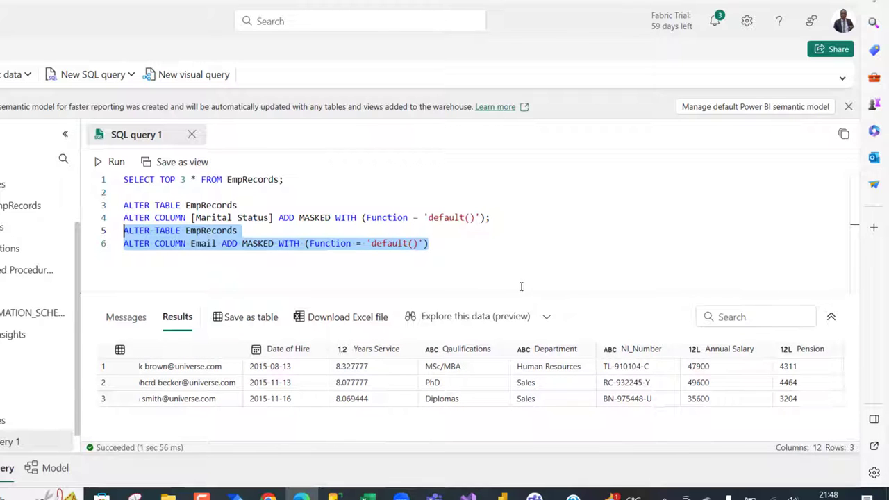
click(438, 245)
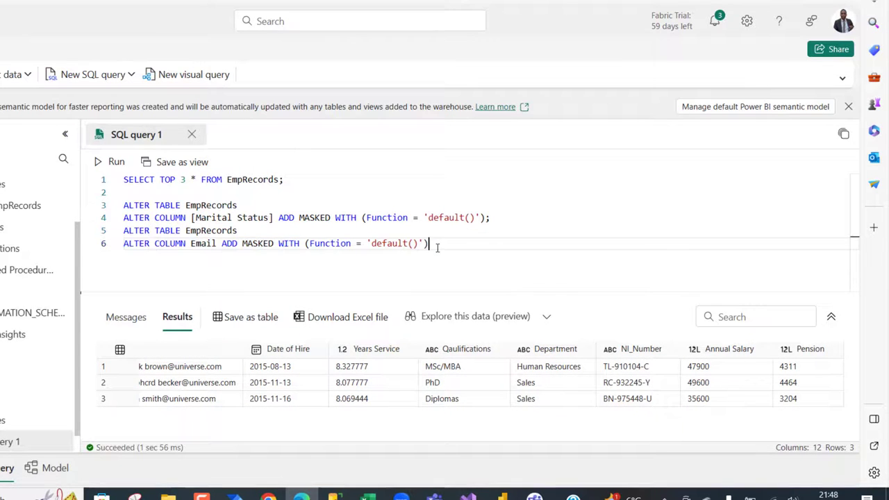
text(;)
key(Return)
key(ctrl+v)
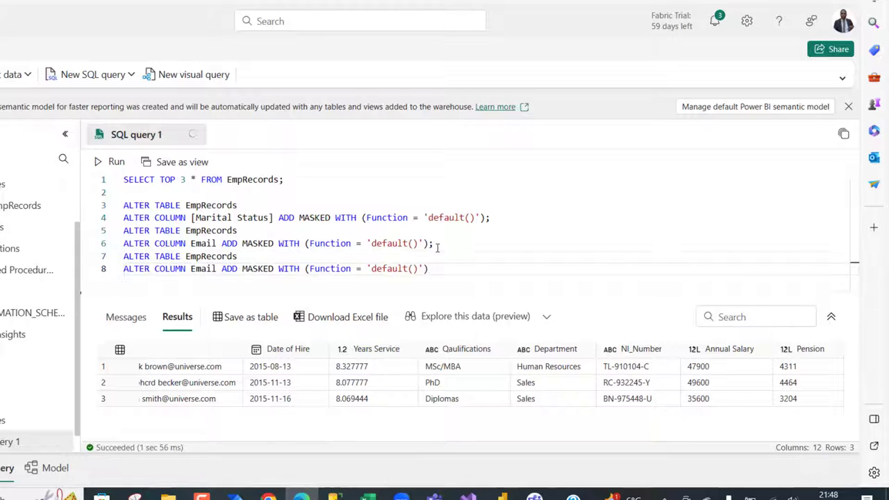
text(;)
key(Return)
key(ctrl+v)
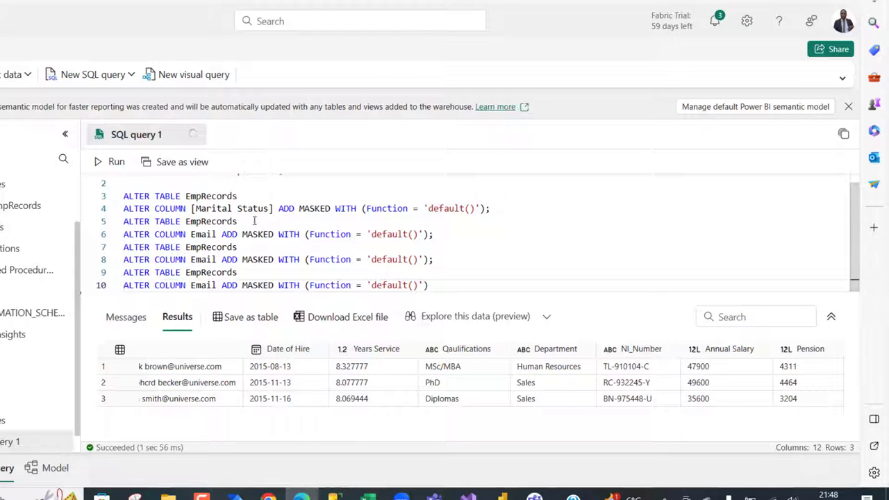
Step: Change the copies' columns to [Annual Salary] and Pension, then select both statements
double_click(206, 259)
text([)
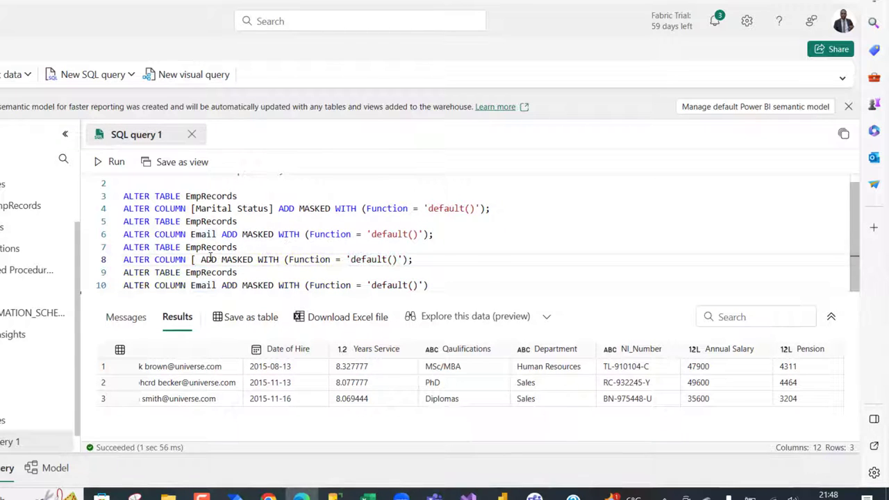
text(an)
key(Tab)
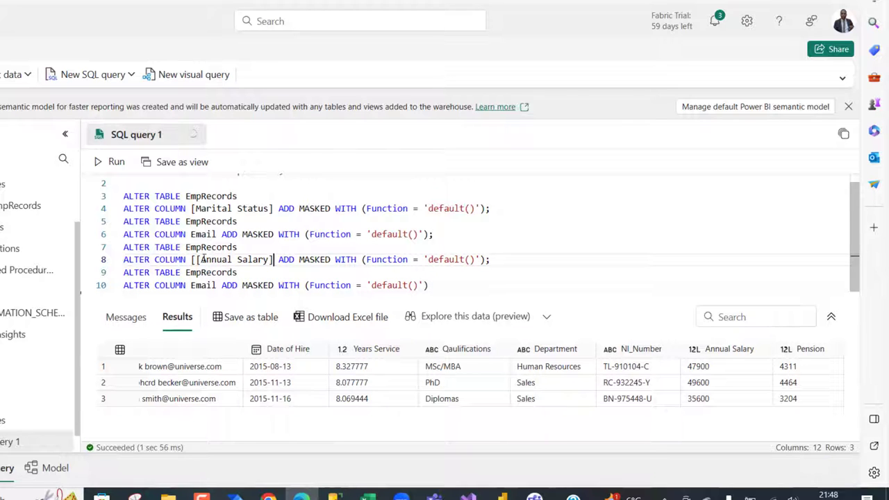
key(BackSpace)
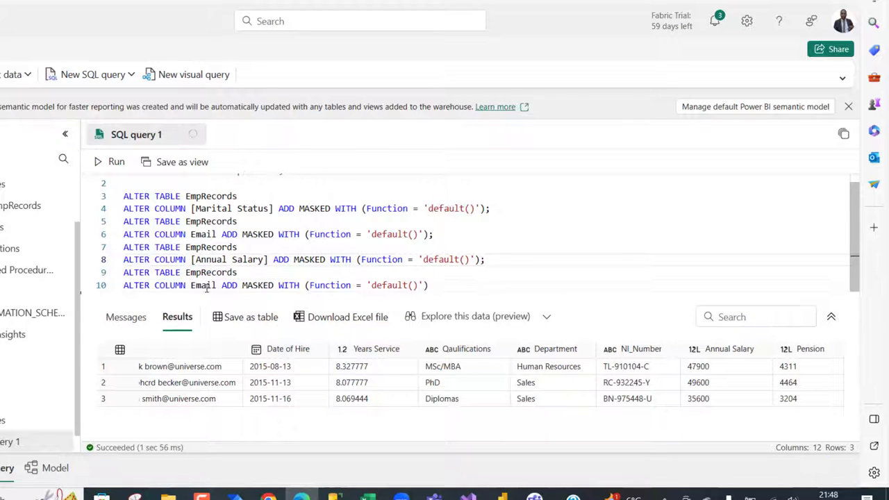
double_click(204, 286)
text(Pension)
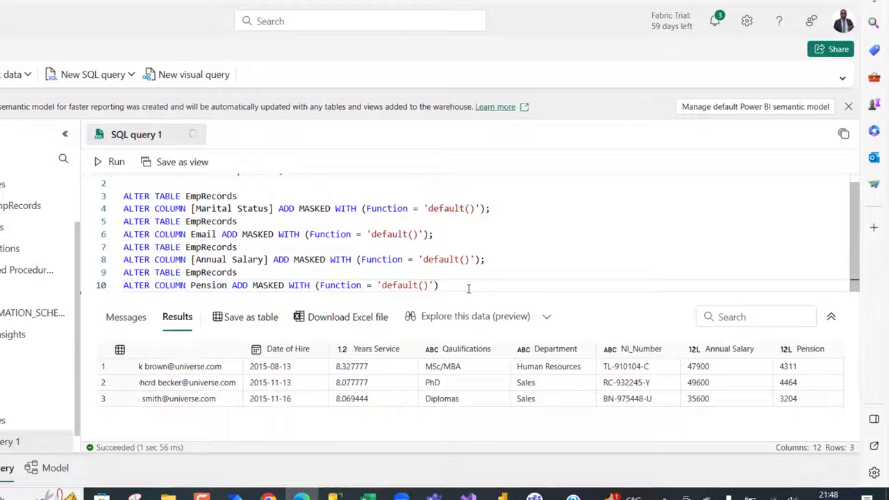
drag(468, 288, 123, 260)
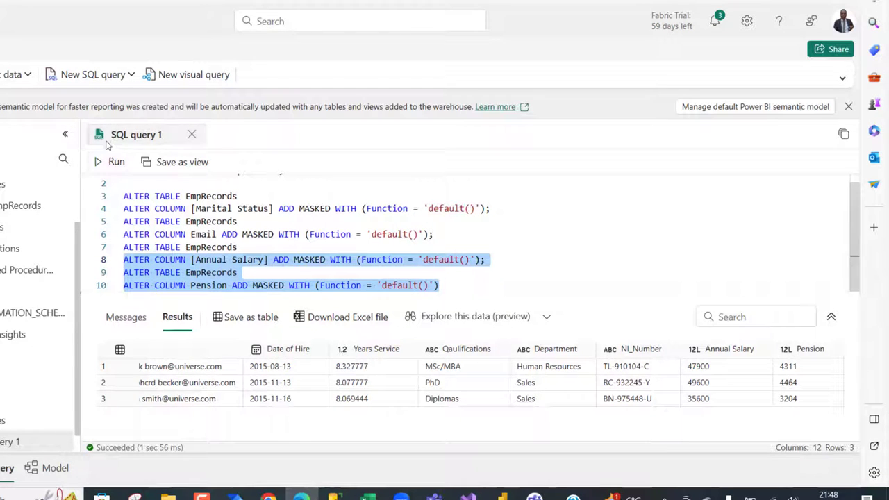
Step: Run the Annual Salary and Pension masks, rerunning with the ALTER TABLE line included after a syntax error
click(111, 161)
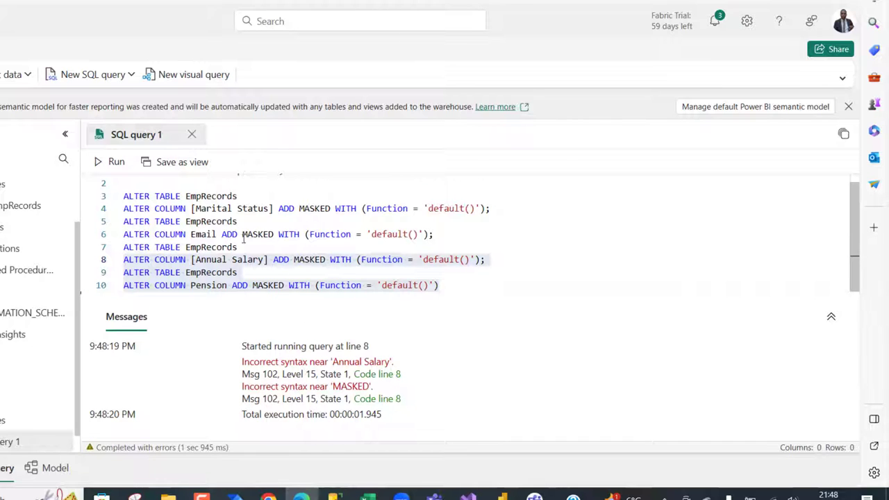
scroll(243, 239, up, 1)
drag(439, 291, 127, 255)
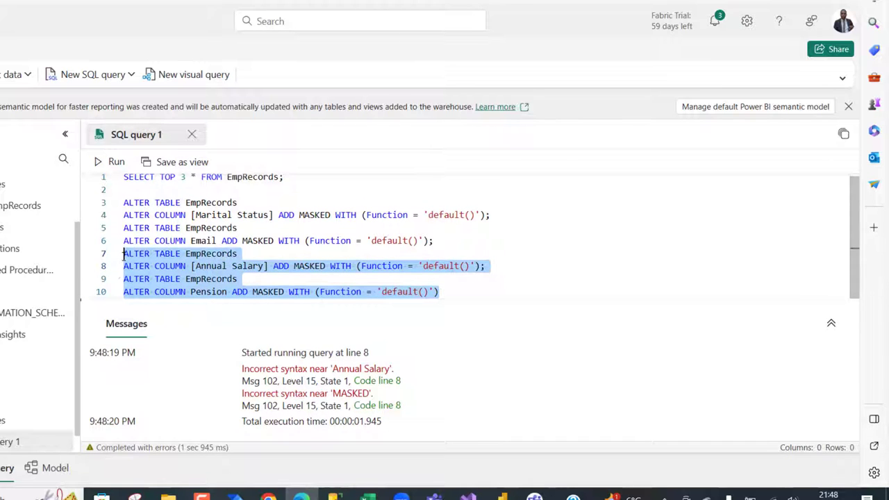
click(112, 161)
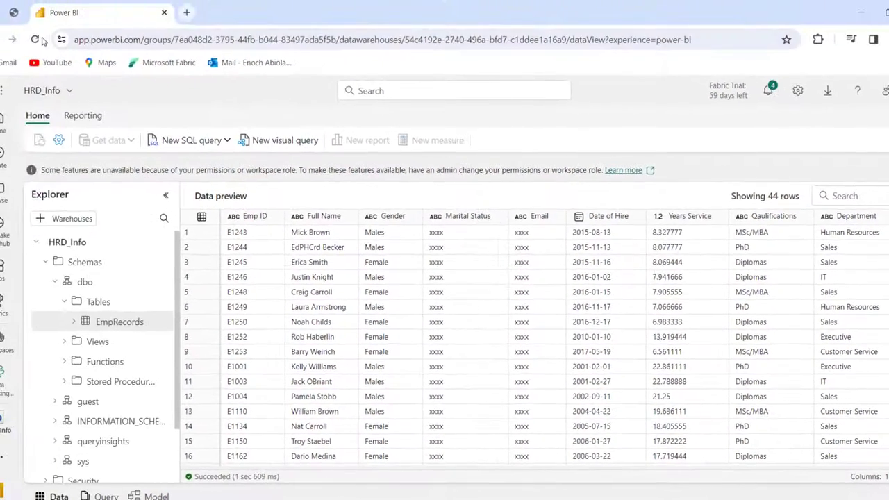
Step: Reload the viewer's EmpRecords preview and scroll to Annual Salary and Pension, now showing 0
click(35, 40)
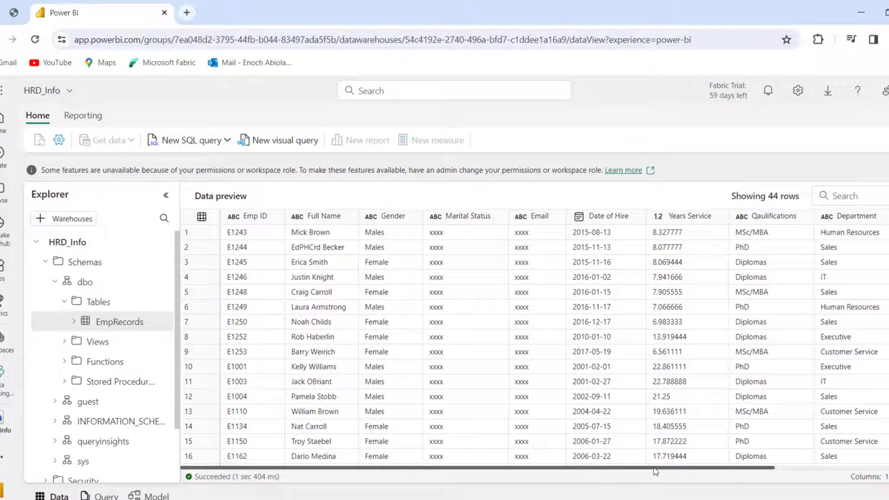
drag(654, 471, 809, 471)
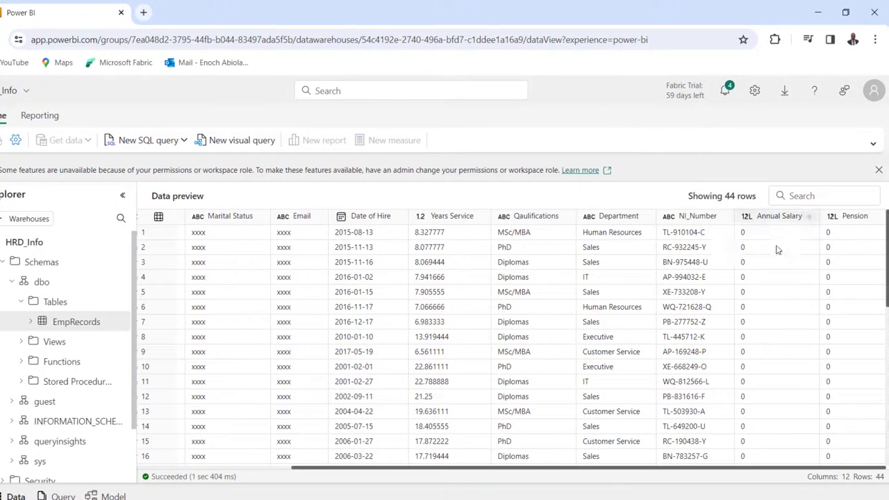